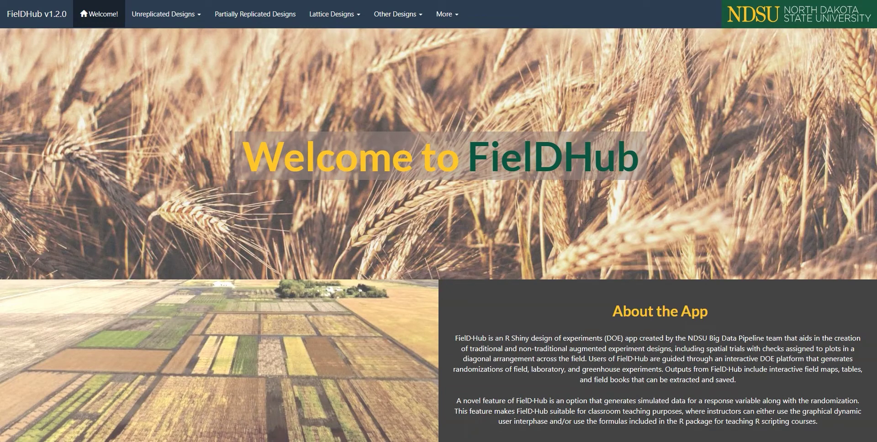
Step: Open the Augmented RCBD design page from the Unreplicated Designs menu
left_click(148, 21)
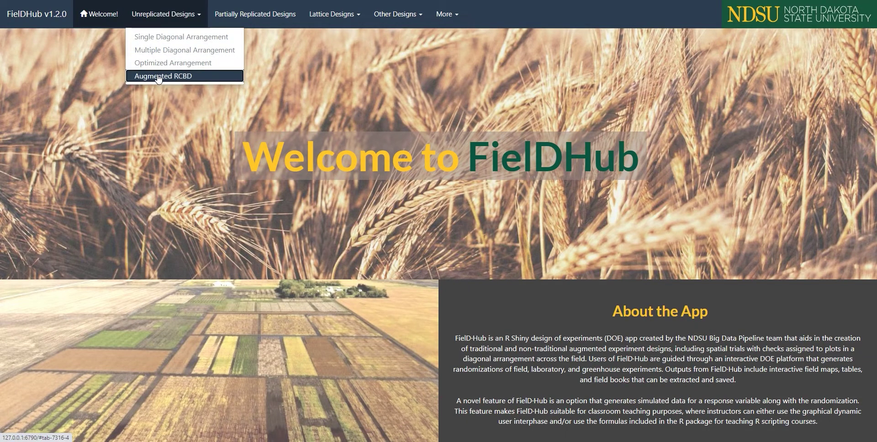
left_click(181, 77)
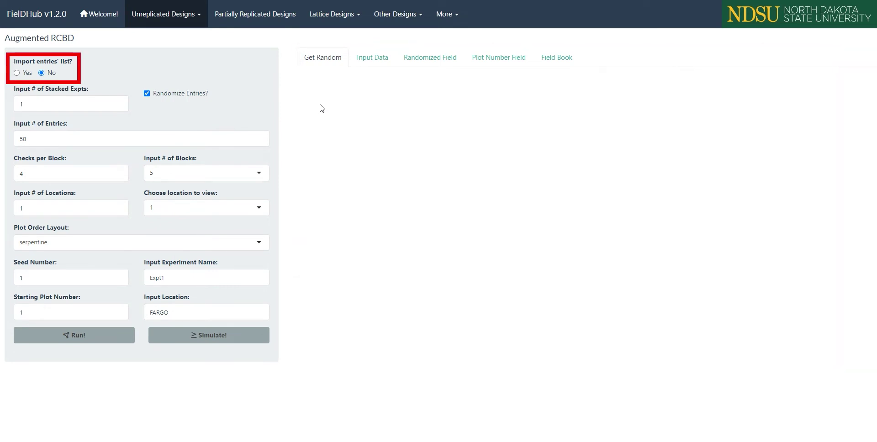
Step: Upload Data for Augmented RCBD.csv as the entry list, then turn importing off to show 50 entries
left_click(20, 72)
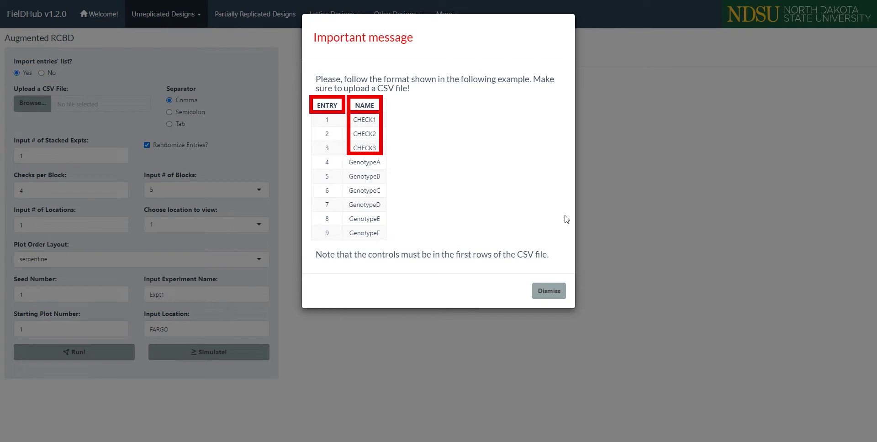
left_click(546, 298)
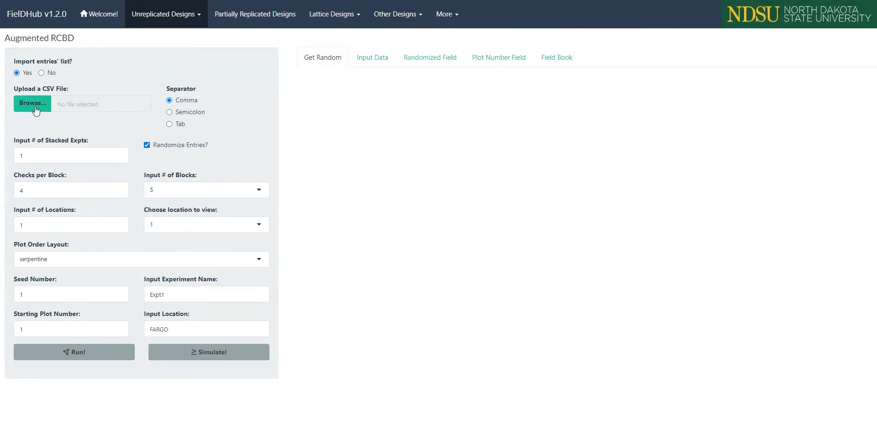
left_click(35, 105)
double_click(90, 33)
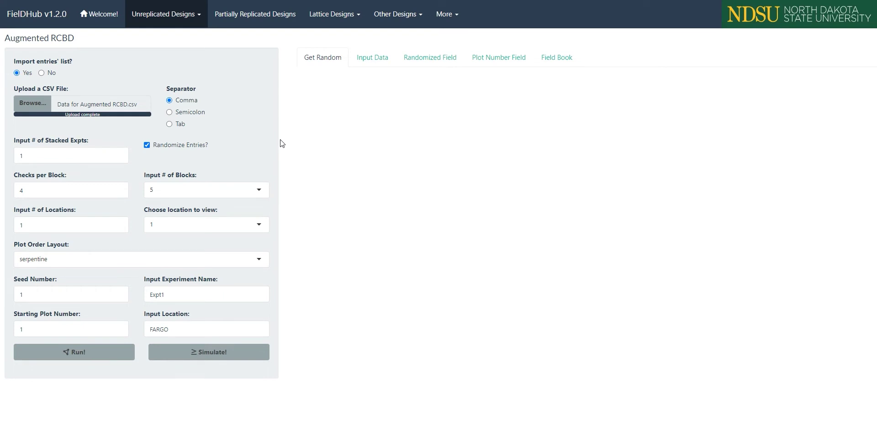
left_click(41, 74)
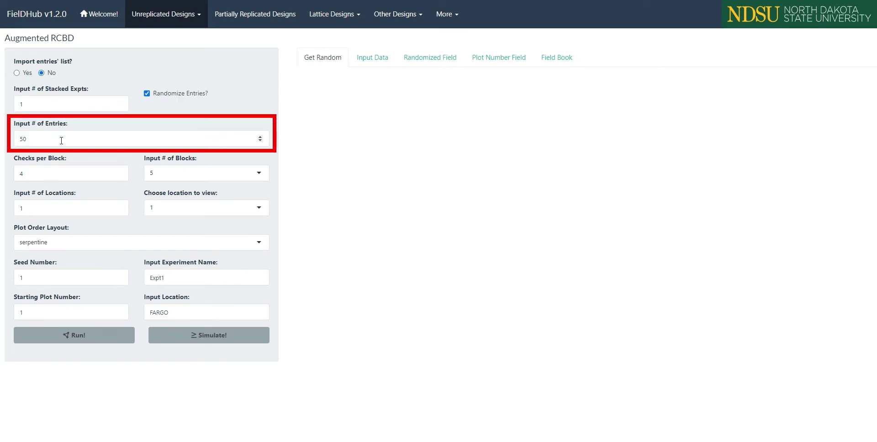
Step: Switch back to the imported entry list and set 12 blocks, keeping location 1 (FARGO)
left_click(26, 74)
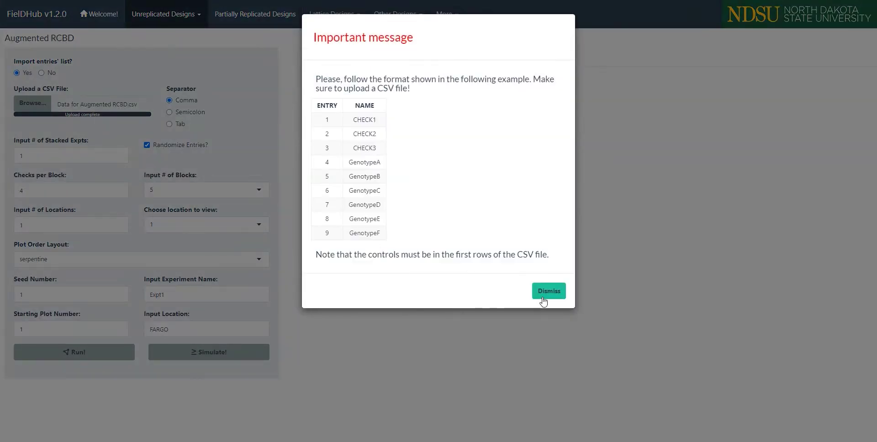
left_click(545, 299)
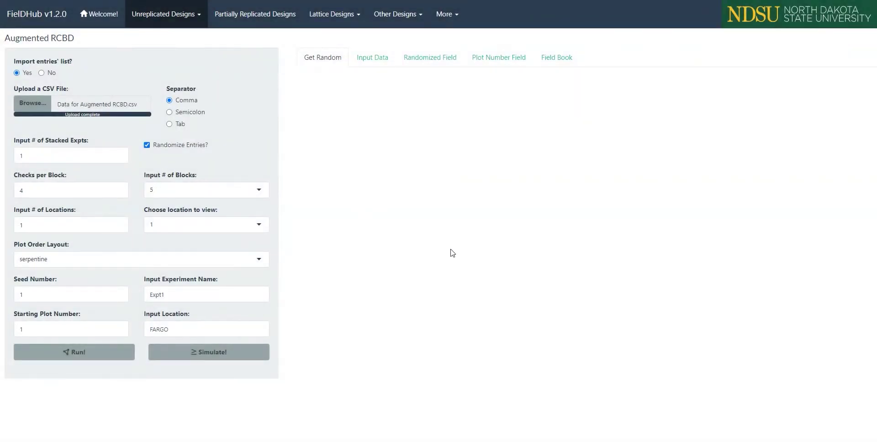
left_click(262, 190)
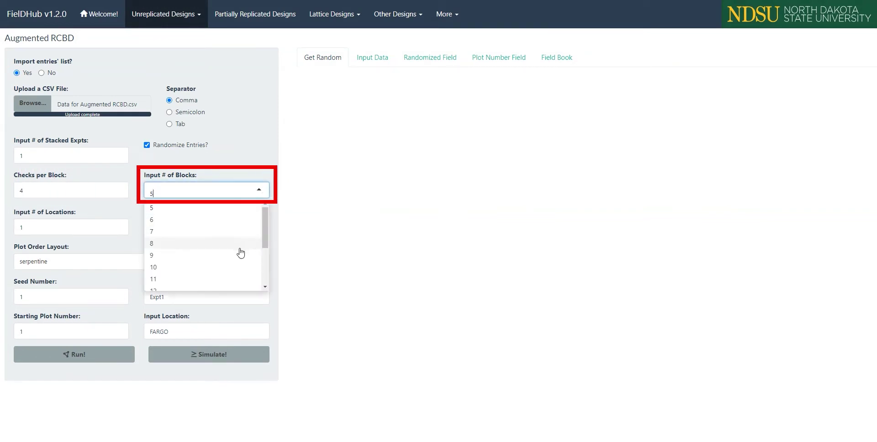
scroll(240, 246, "down", 3)
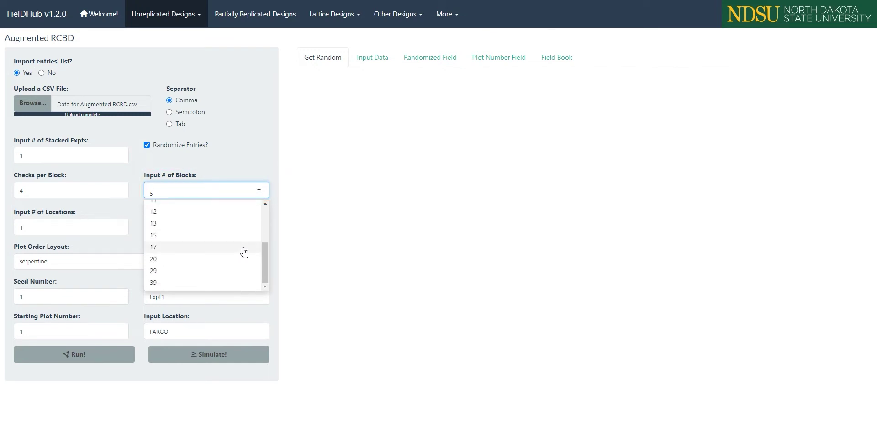
scroll(244, 252, "up", 3)
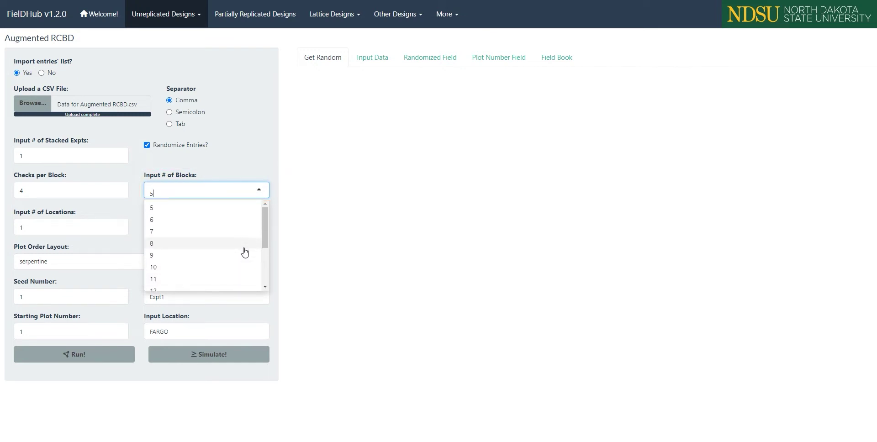
scroll(245, 252, "down", 1)
left_click(243, 248)
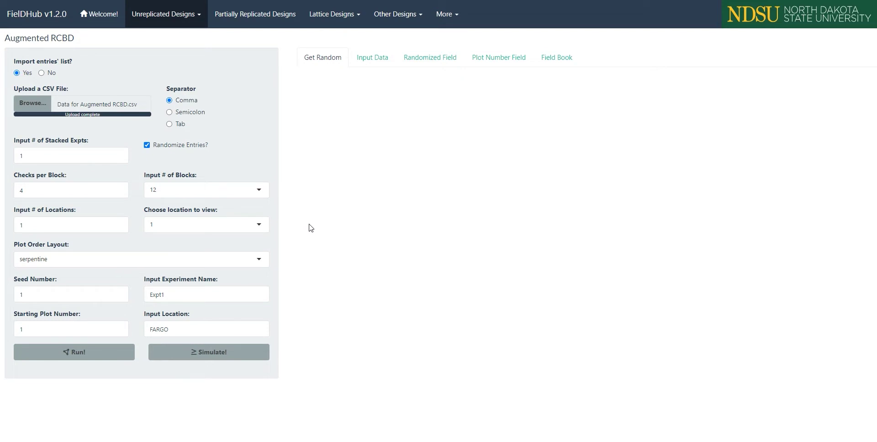
left_click(266, 226)
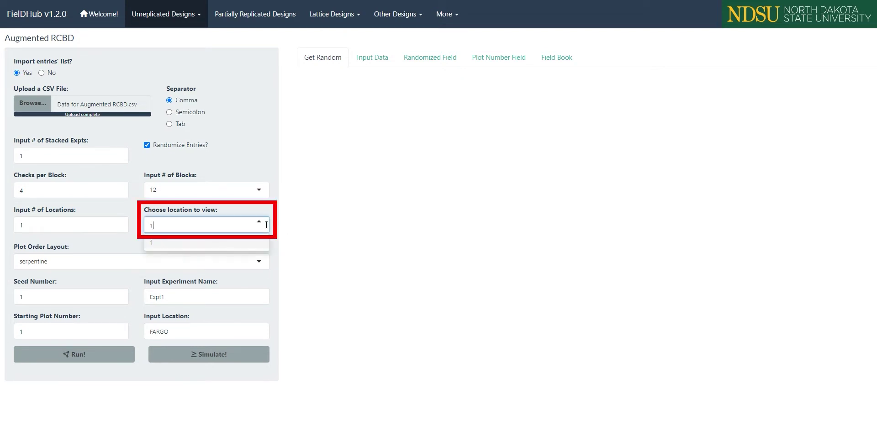
left_click(293, 227)
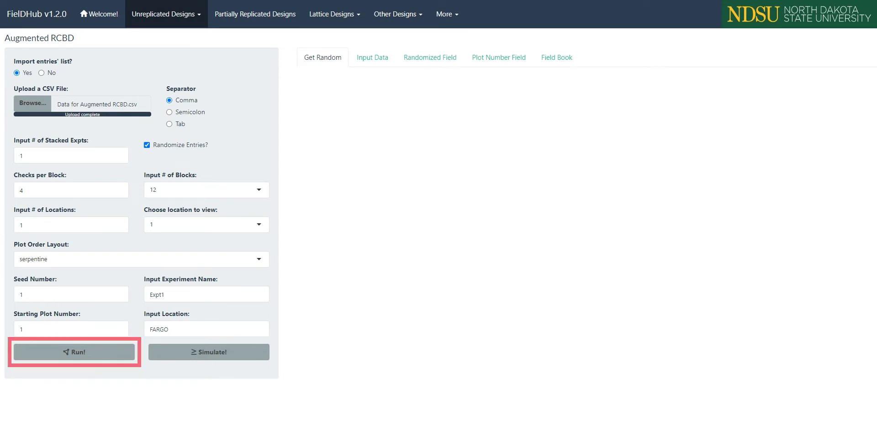
Step: Randomize the design into a 12 x 14 field: 116 treatments, 4 checks, 4 fillers
left_click(71, 354)
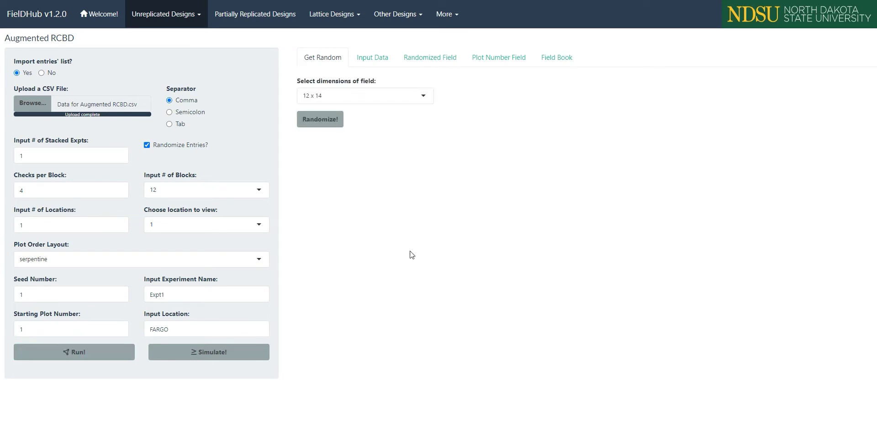
left_click(415, 102)
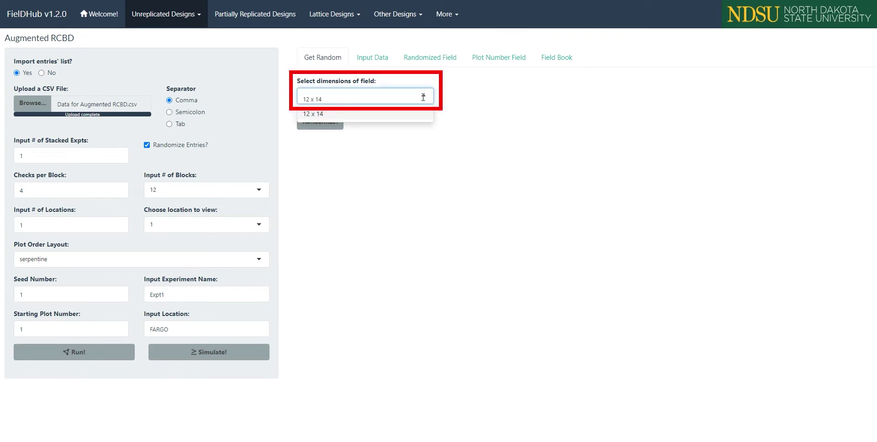
left_click(417, 115)
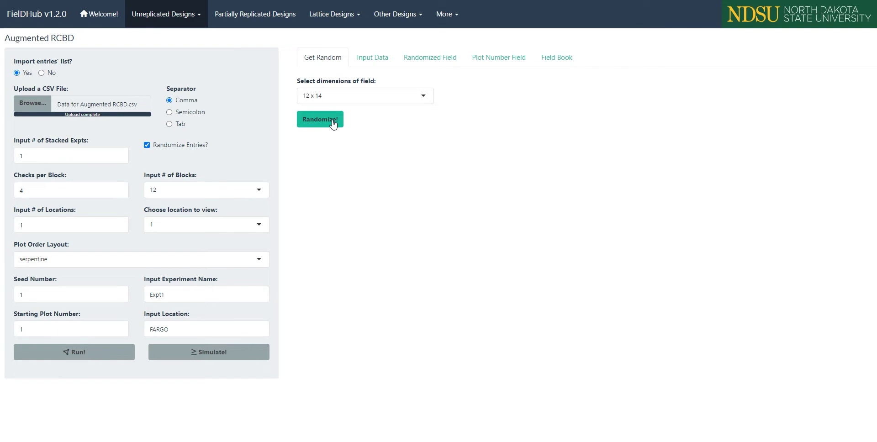
left_click(333, 123)
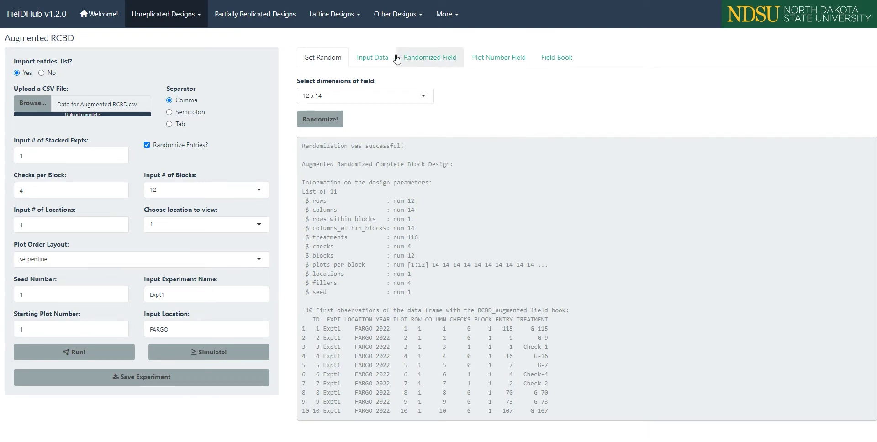
Step: Review the entry and check tables and the field map, then turn off Randomize Entries
left_click(383, 59)
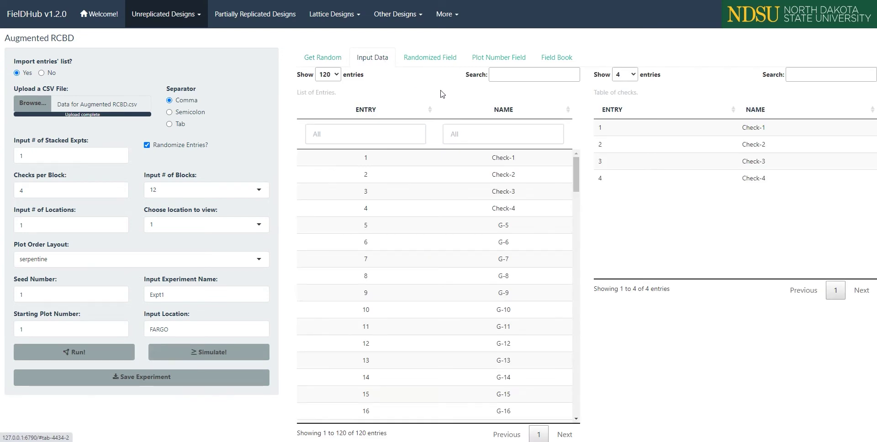
left_click(437, 64)
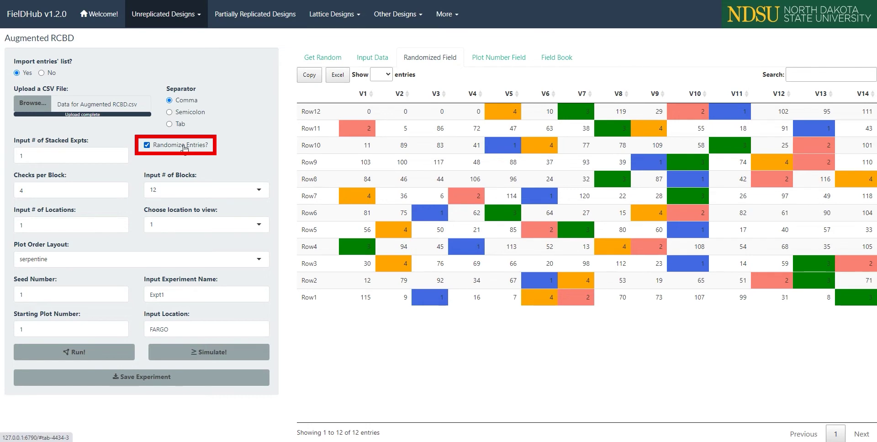
left_click(147, 145)
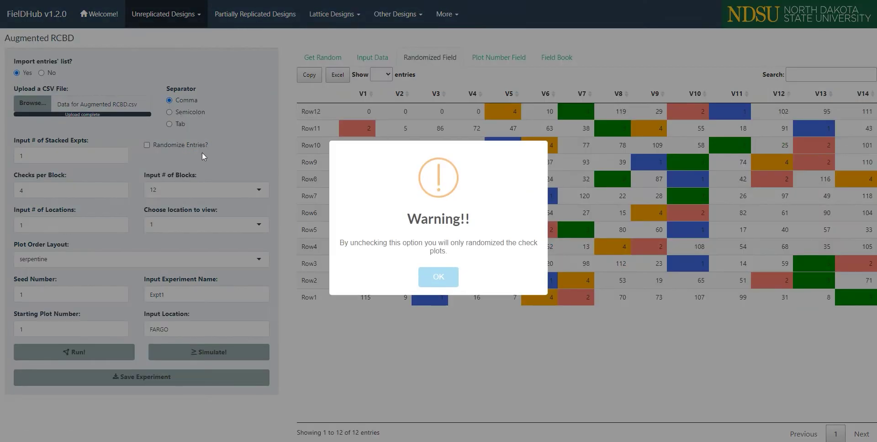
Step: Re-randomize with only checks shuffled, view the serpentine field map, and pick cartesian plot order
left_click(433, 285)
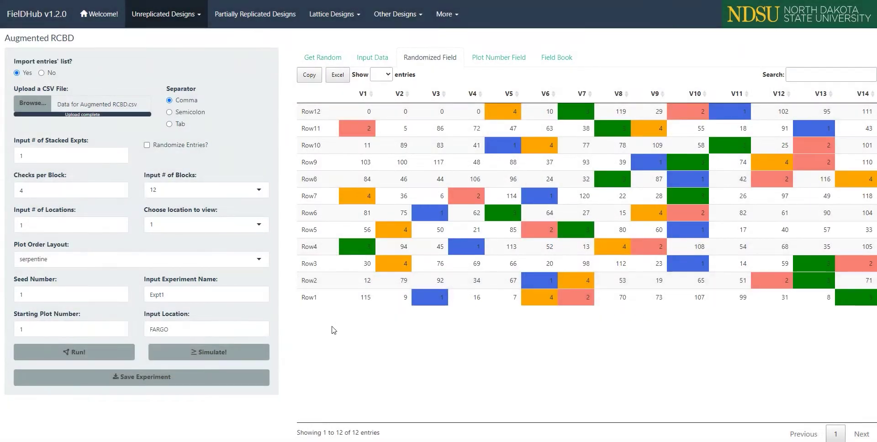
left_click(119, 356)
left_click(328, 120)
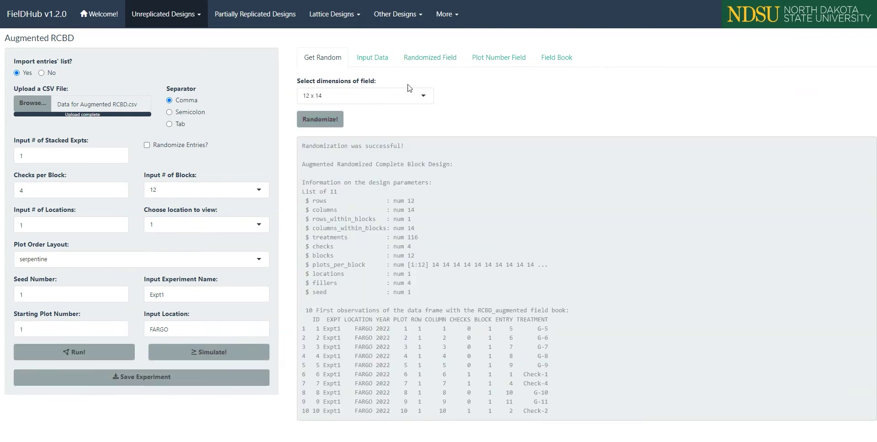
left_click(436, 64)
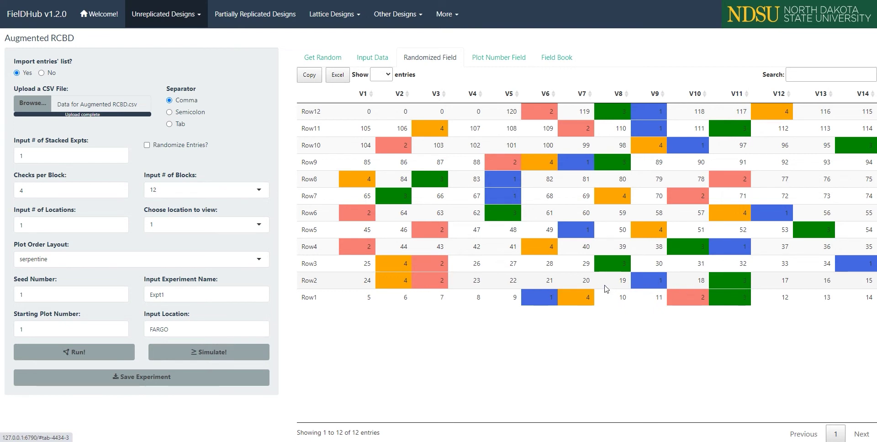
left_click(216, 266)
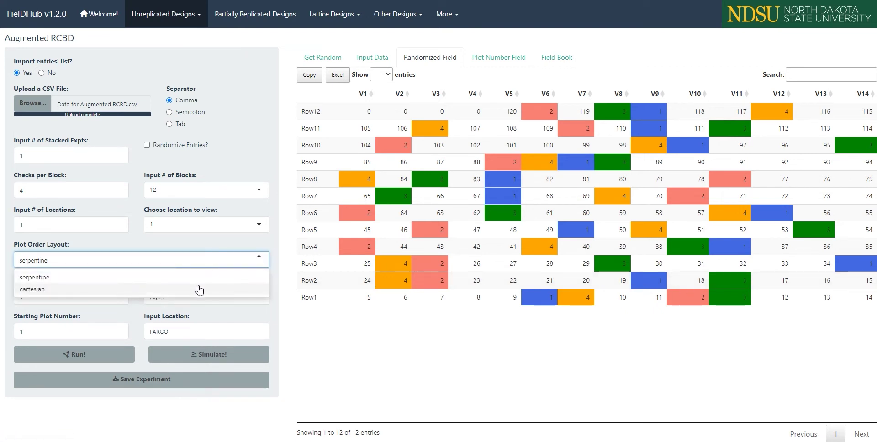
Step: Re-randomize the 12 x 14 field in cartesian order and show plot numbers 1–164
left_click(201, 288)
left_click(73, 352)
left_click(320, 120)
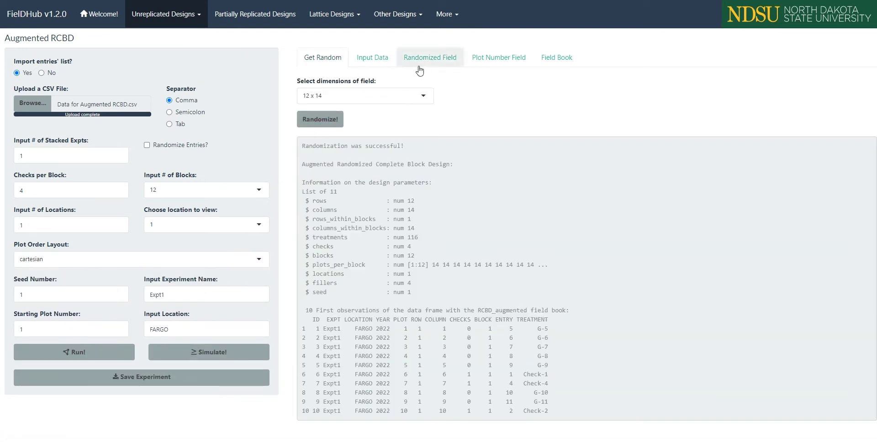
left_click(420, 59)
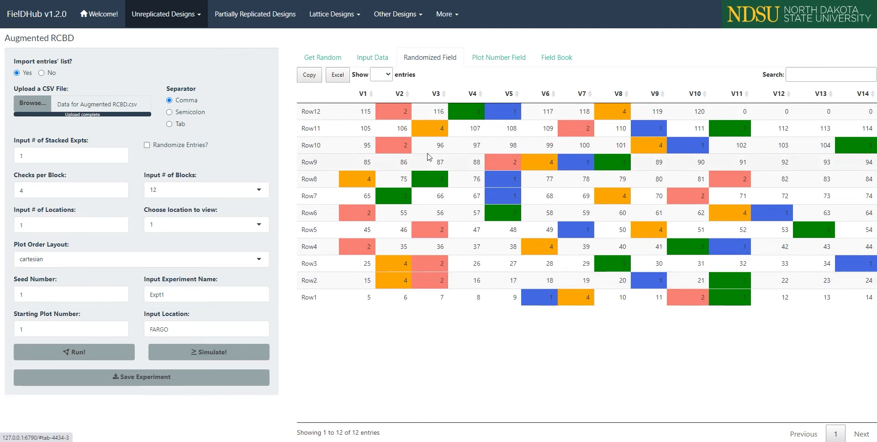
left_click(496, 63)
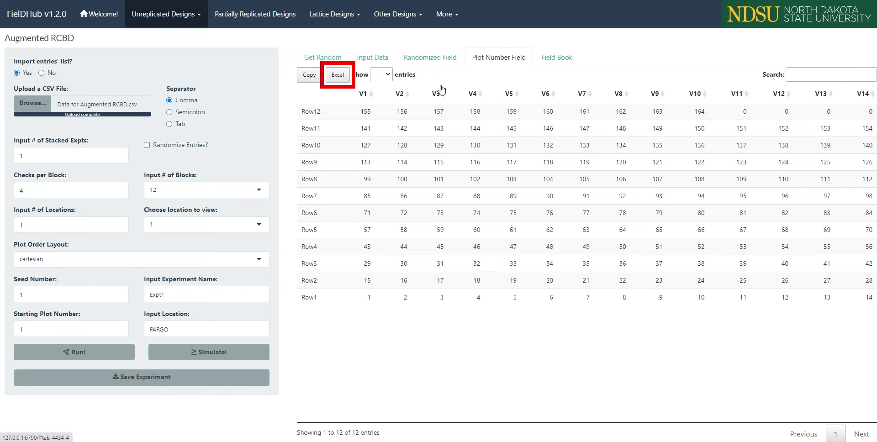
Step: Export the plot number grid to an Excel workbook, copy it, open the workbook, and return to the field map
left_click(338, 75)
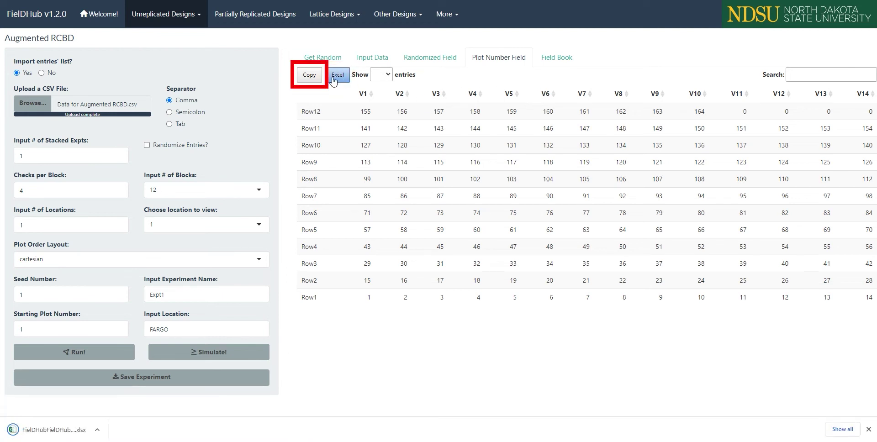
left_click(309, 76)
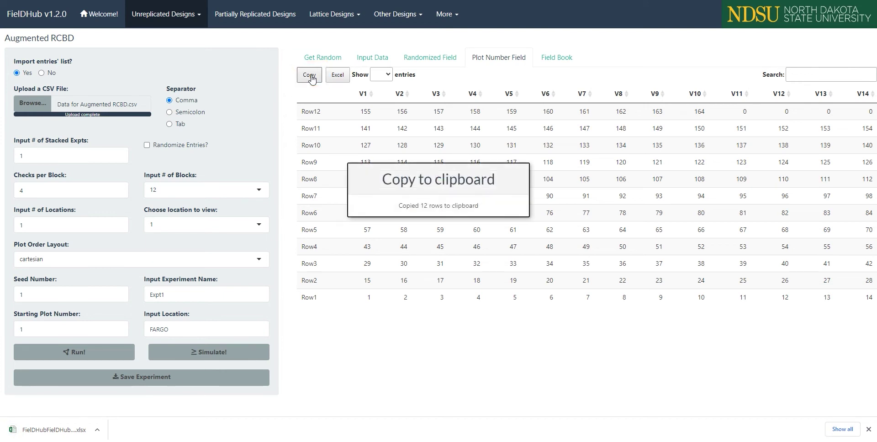
left_click(44, 433)
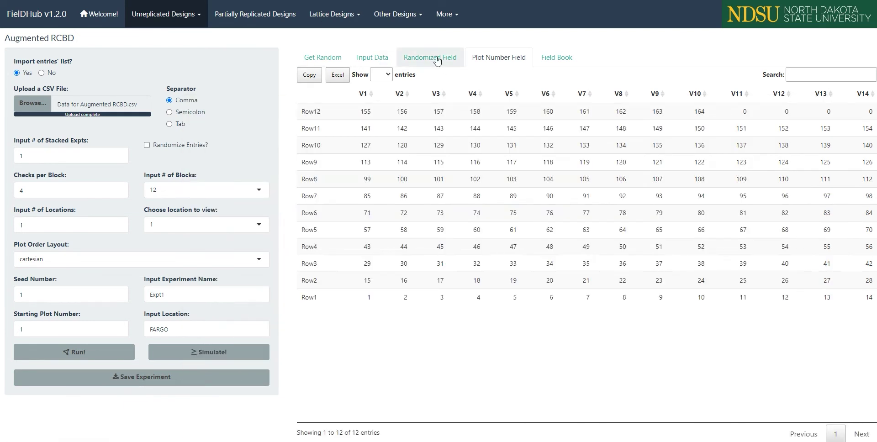
left_click(437, 61)
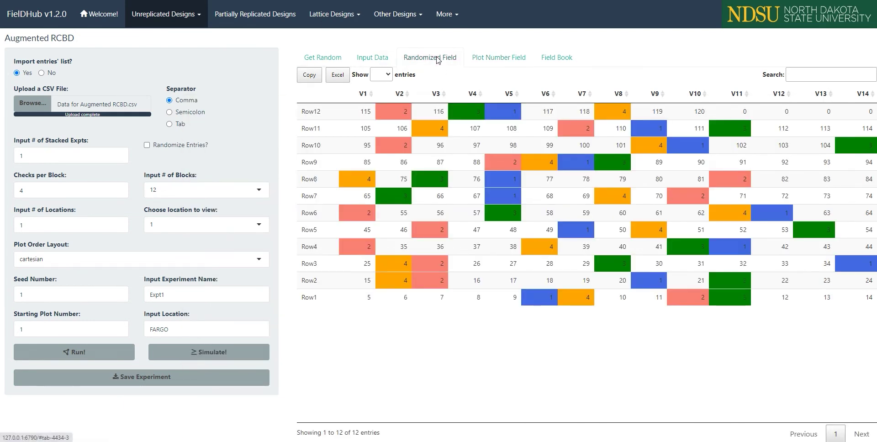
Step: Save the 168-plot field book as the FARGO_ARCBD CSV and open it in Excel
left_click(574, 58)
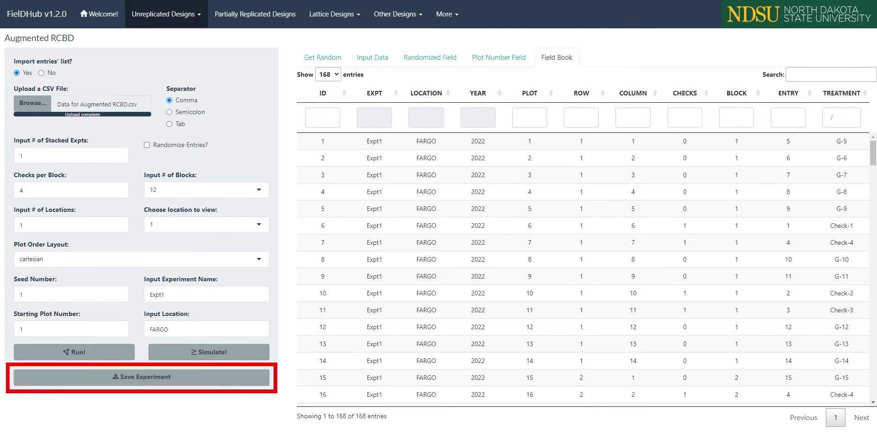
left_click(142, 385)
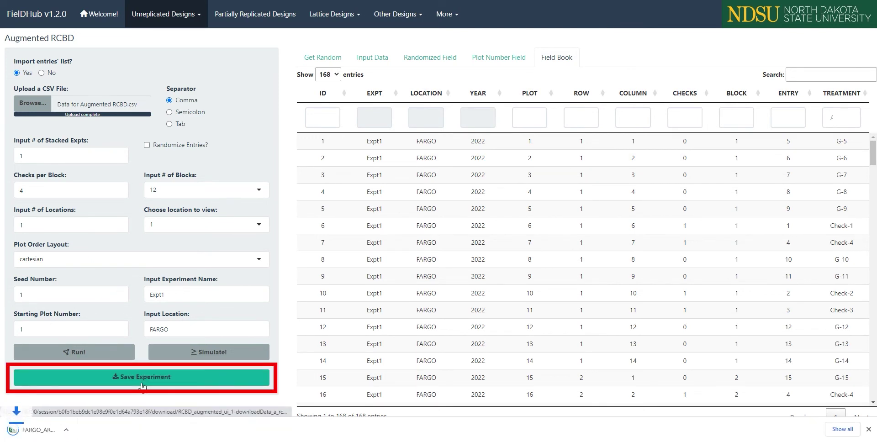
left_click(46, 430)
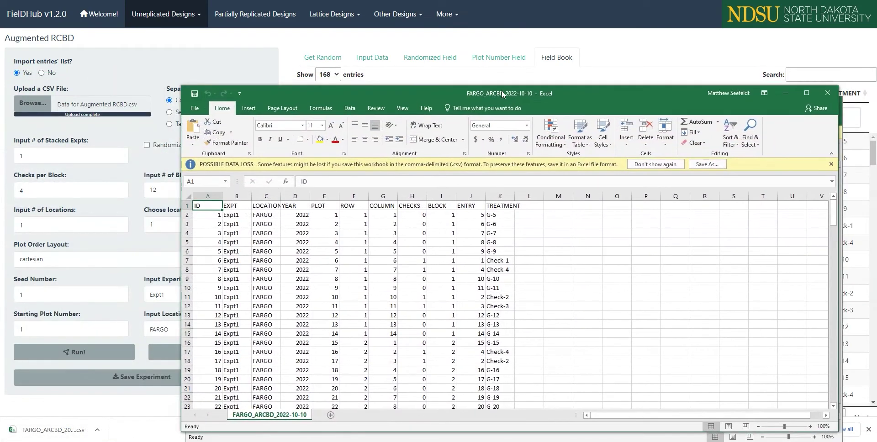
Step: Simulate YIELD from 8 to 15 with 0.5 row and column correlation, then view the heatmap
left_click(139, 400)
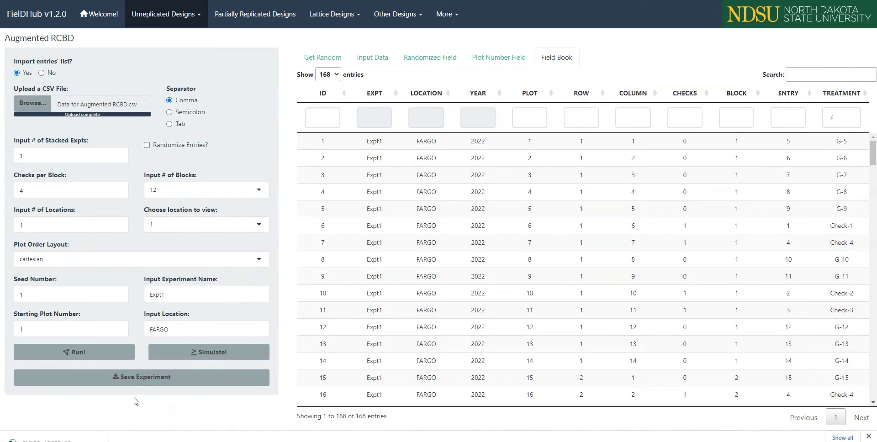
left_click(192, 355)
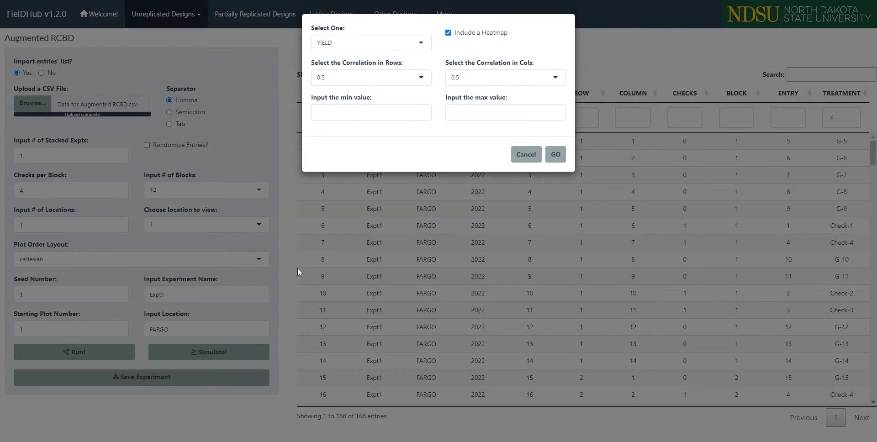
left_click(424, 43)
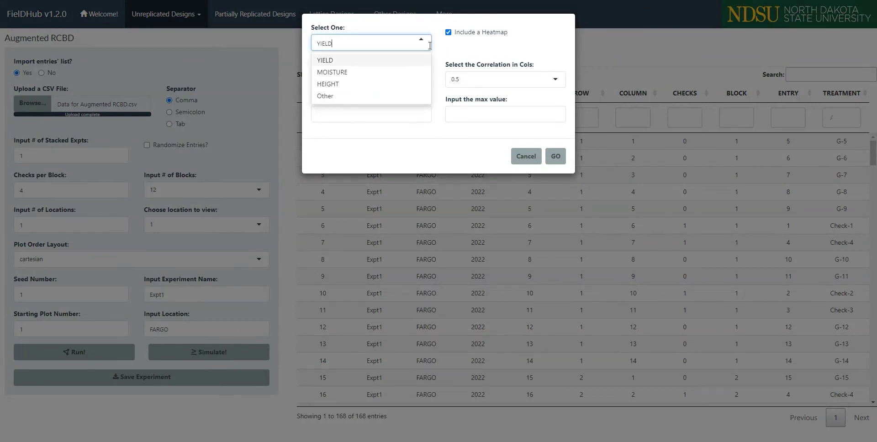
left_click(418, 63)
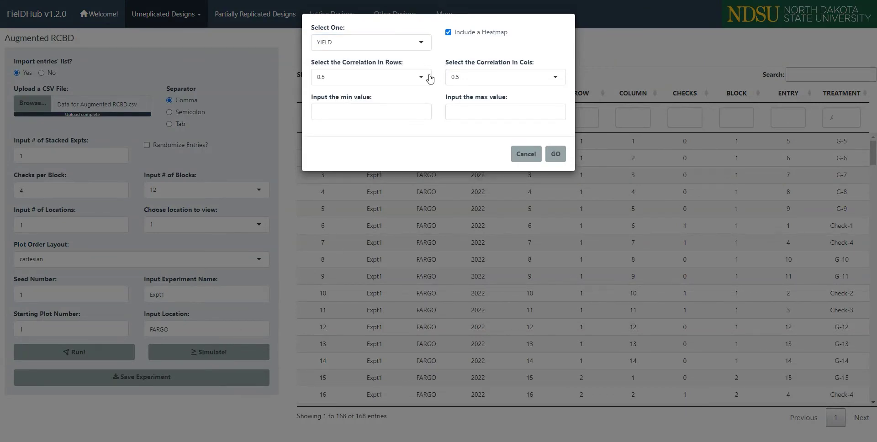
left_click(422, 110)
left_click(423, 110)
left_click(480, 111)
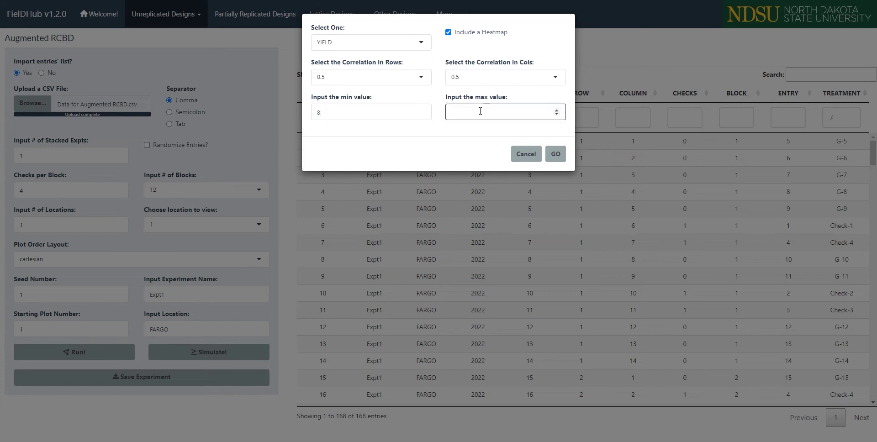
type("5")
left_click(491, 138)
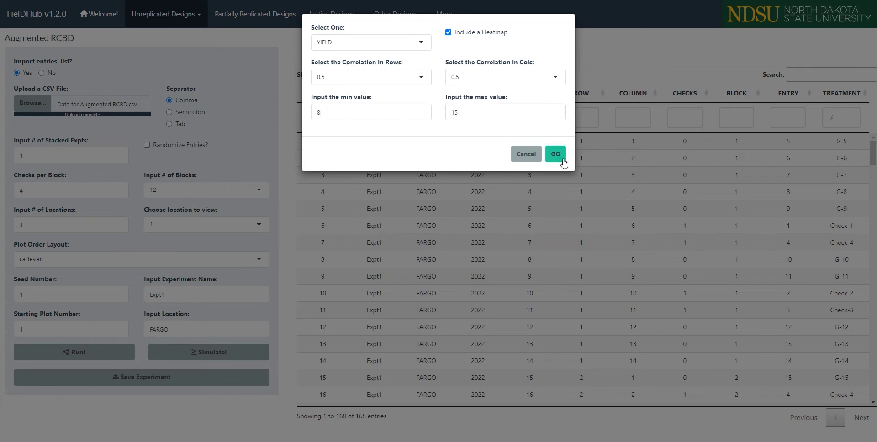
left_click(563, 159)
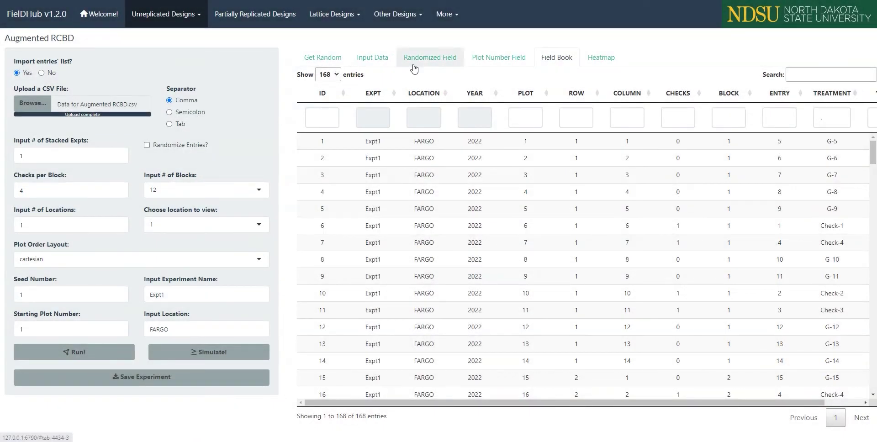
left_click(602, 62)
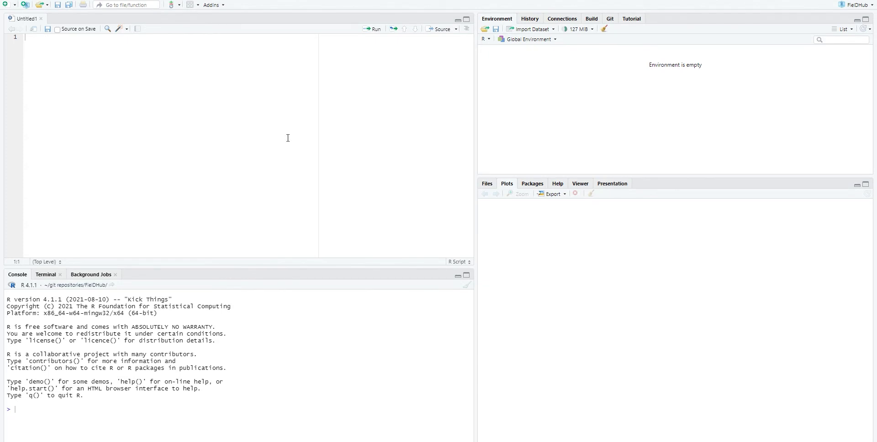
Step: Install the FielDHub package by running install.packages("FielDHub")
type("install.p")
key("Tab")
type("\"FielDHU")
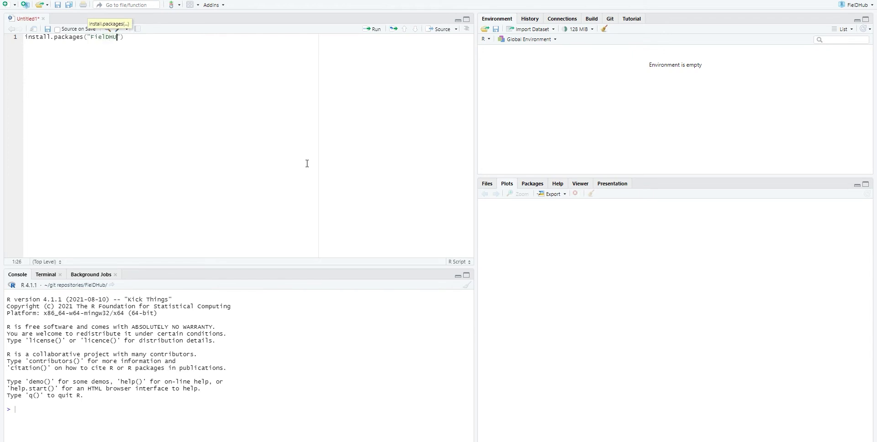
key("BackSpace")
type("ub")
key("ctrl+Return")
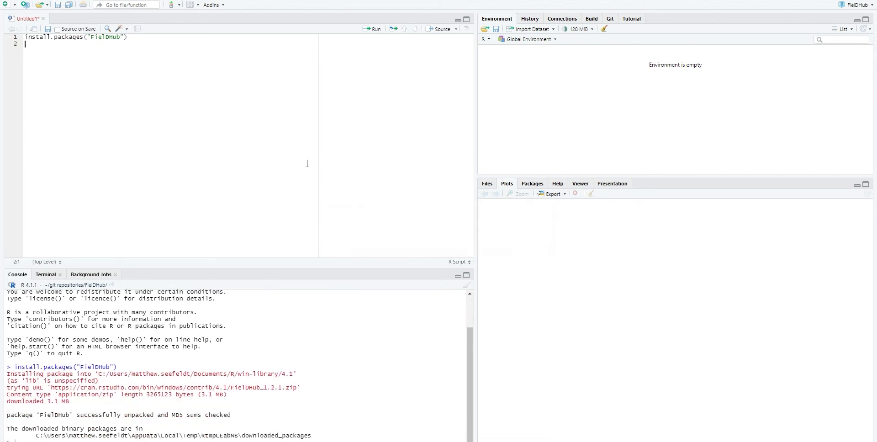
Step: Load FielDHub with library(FielDHub) and start an arcbd <- RCBD_augmented() call on a new line
type("library(FielDHub")
key("ctrl+Return")
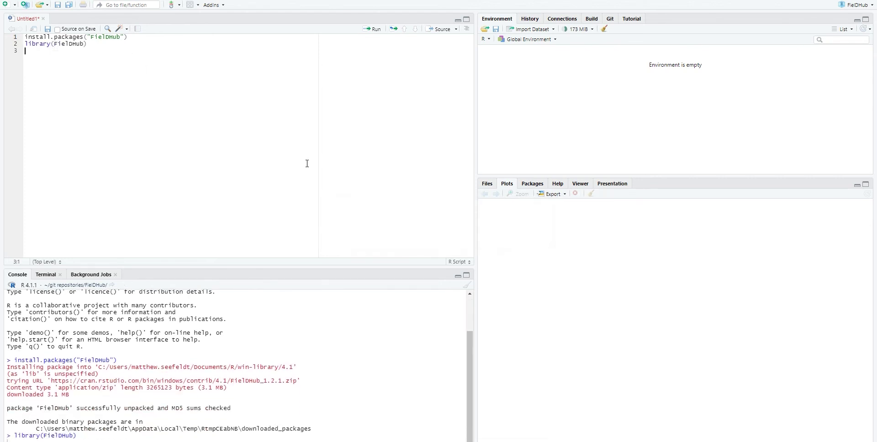
key("Return")
type("arcb")
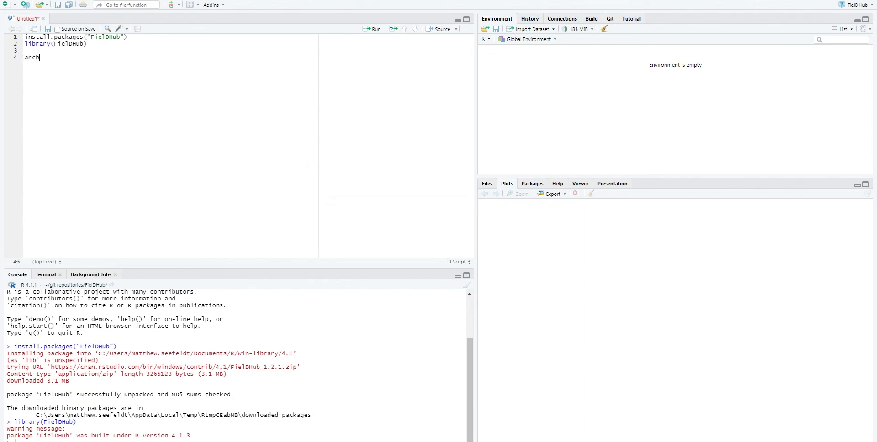
type("d <- RCBD_augmented()")
key("Tab")
Step: Add the arguments lines = 120, checks = 4, b = 12 and l = 1 to the call
key("Return")
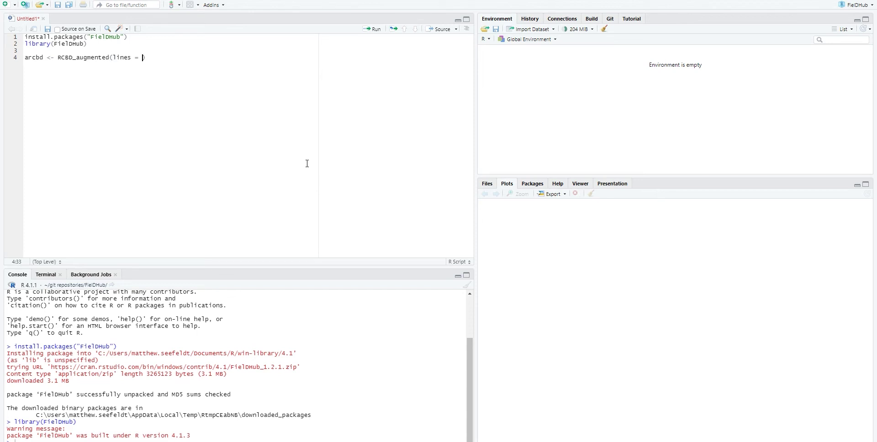
type("120,")
key("Tab")
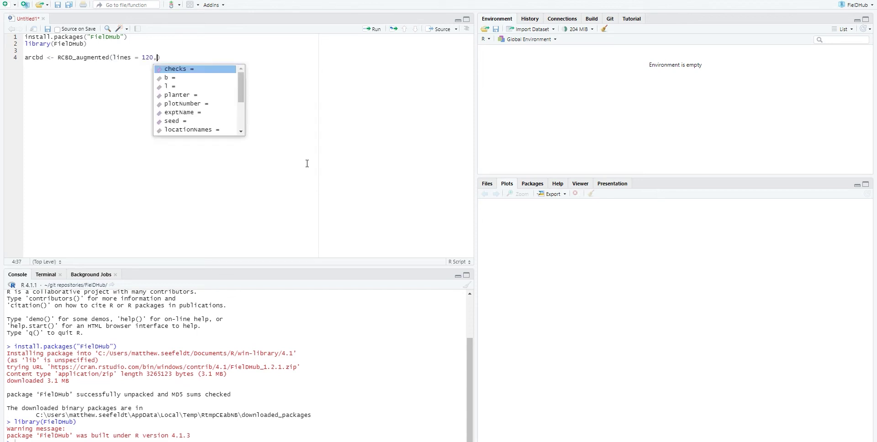
key("Return")
type("4,")
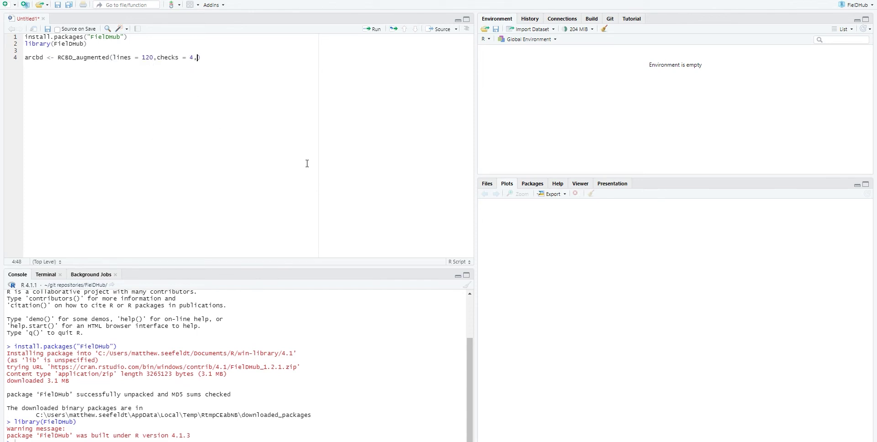
key("Tab")
key("Return")
type("12,")
key("Tab")
key("Return")
type("1,")
Step: Add nrows = 12 and ncols = 14 to the RCBD_augmented call
key("Tab")
key("Down")
key("Down")
key("Down")
key("Down")
key("Down")
key("Down")
key("Down")
key("Down")
key("Down")
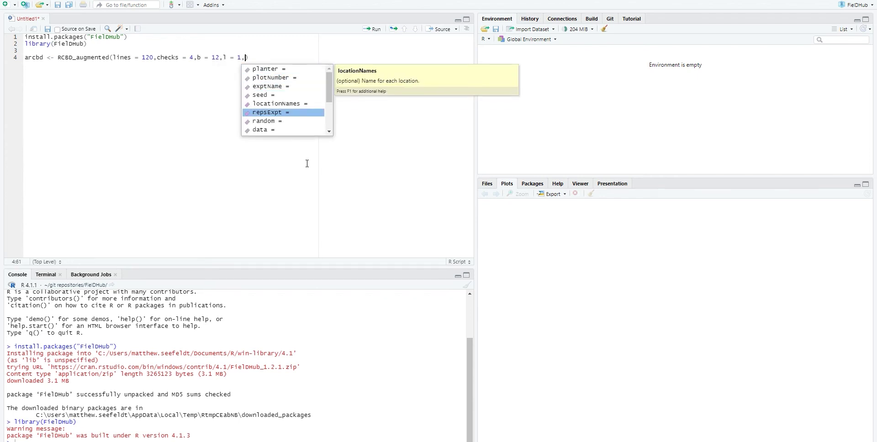
key("Up")
key("Return")
type("12,")
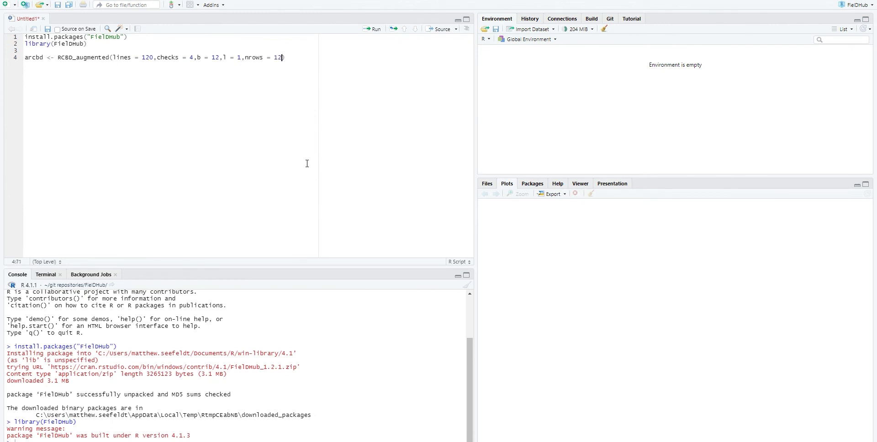
key("Tab")
key("Right")
key("Left")
key("Tab")
key("Down")
key("Down")
key("Down")
key("Down")
key("Down")
key("Down")
key("Down")
key("Down")
key("Down")
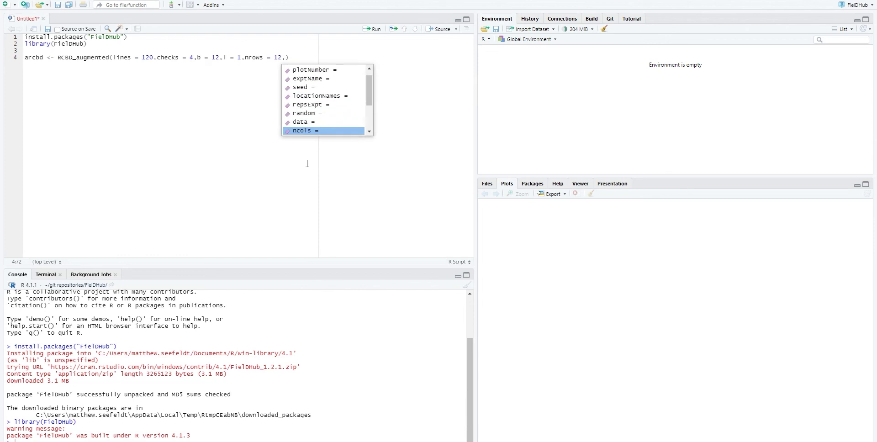
key("Return")
type("14")
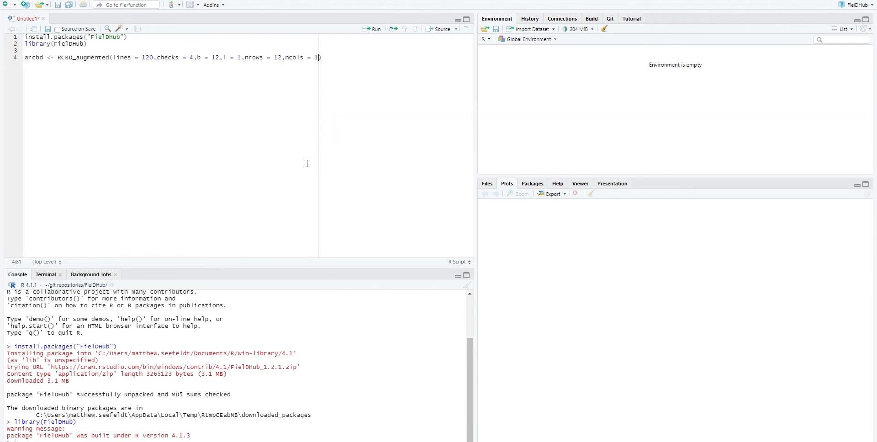
type(",")
Step: Browse the remaining optional arguments such as repsExpt, random and planter
key("Tab")
key("Down")
key("Down")
key("Down")
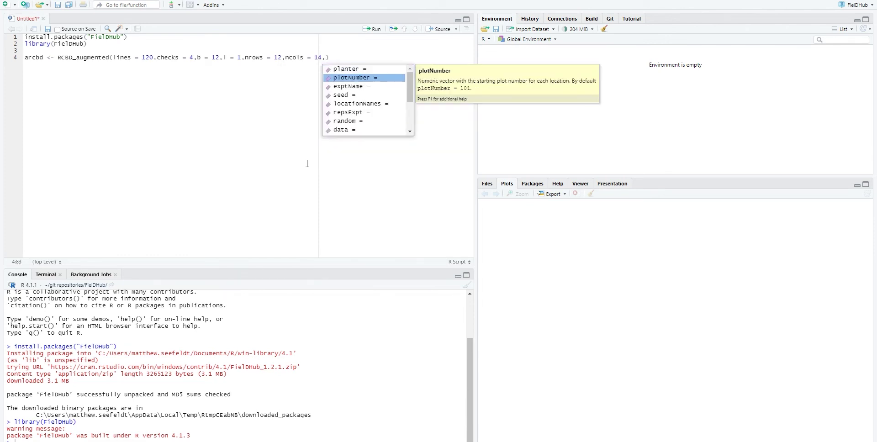
key("Down")
key("Down")
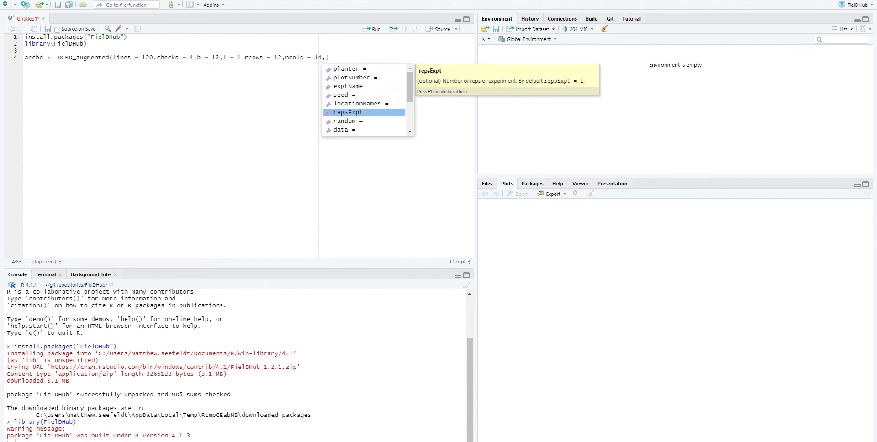
key("Down")
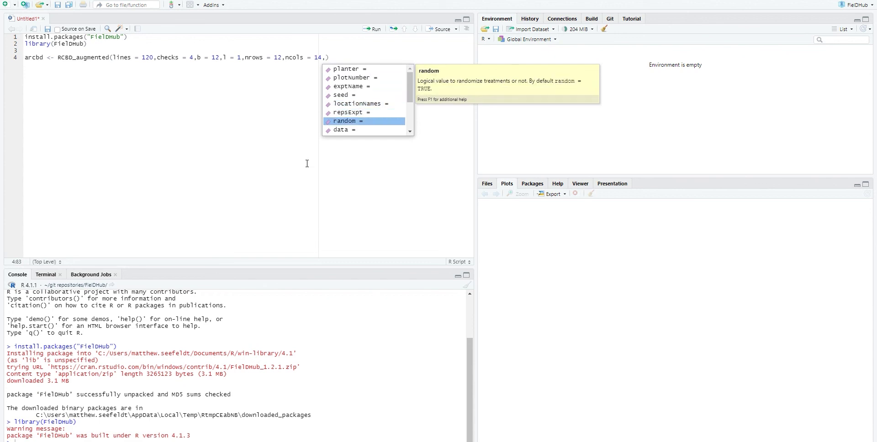
key("Down")
key("Down")
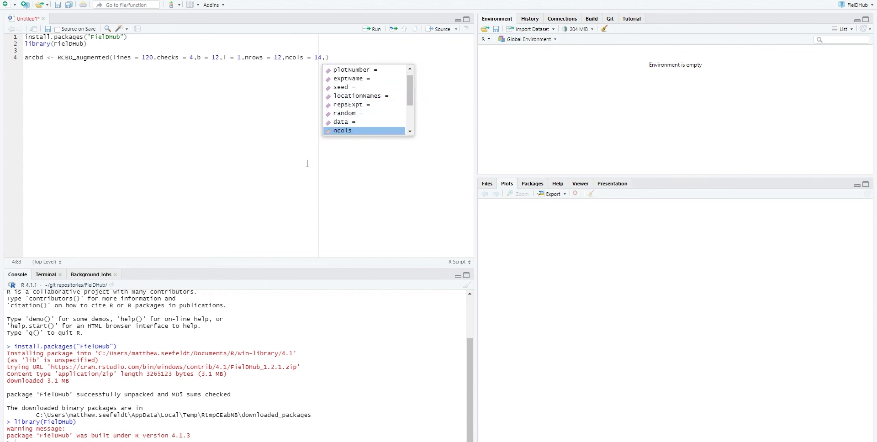
key("Up")
key("Up")
key("Up")
key("Up")
key("Up")
key("Up")
key("Up")
key("Up")
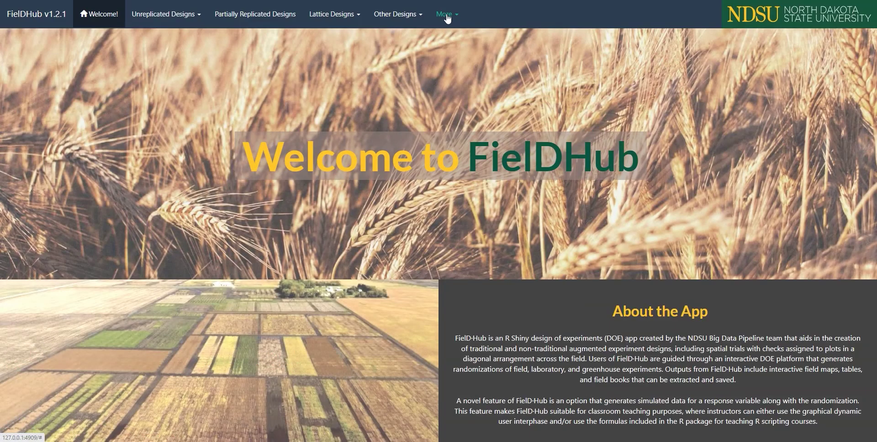
Step: Open the Augmented RCBD article from FielDHub's Help documentation
left_click(444, 14)
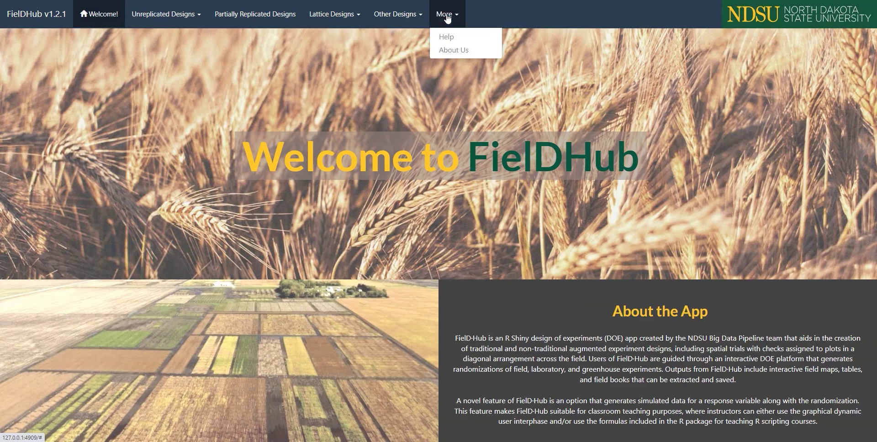
left_click(455, 38)
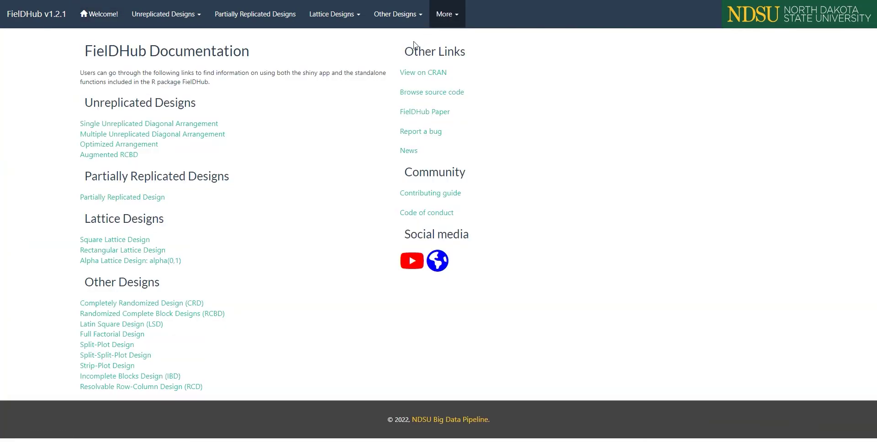
left_click(126, 155)
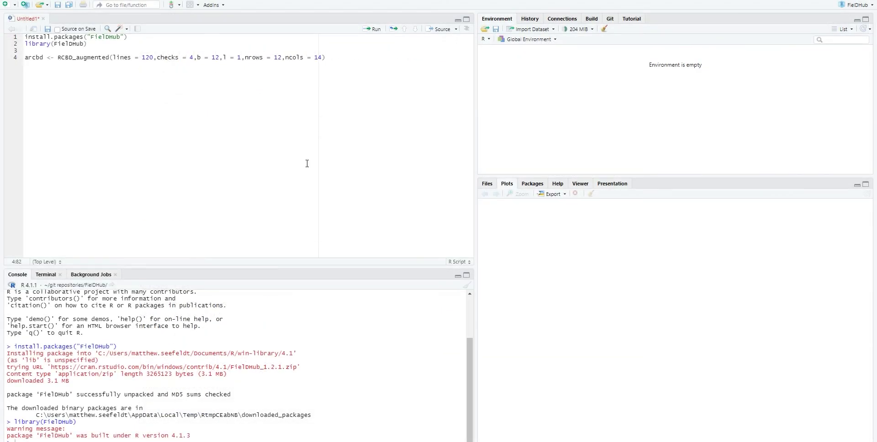
Step: Create the arcbd design and store its field book as fb <- arcbd$fieldBook
key("ctrl+Return")
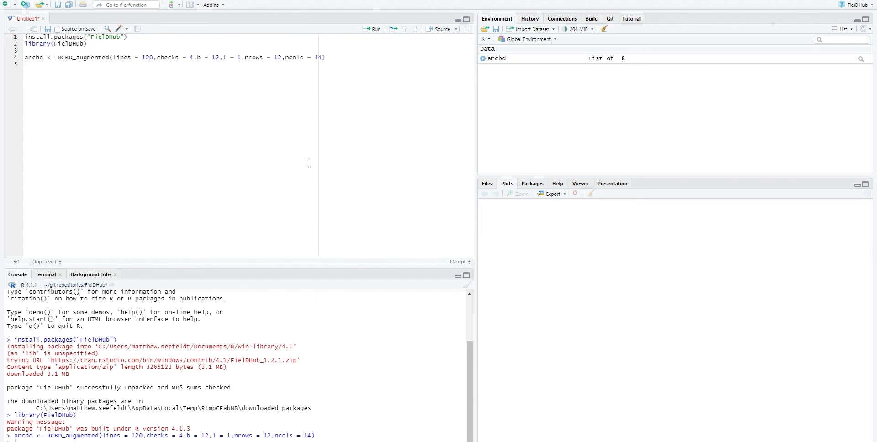
type("arcbd$")
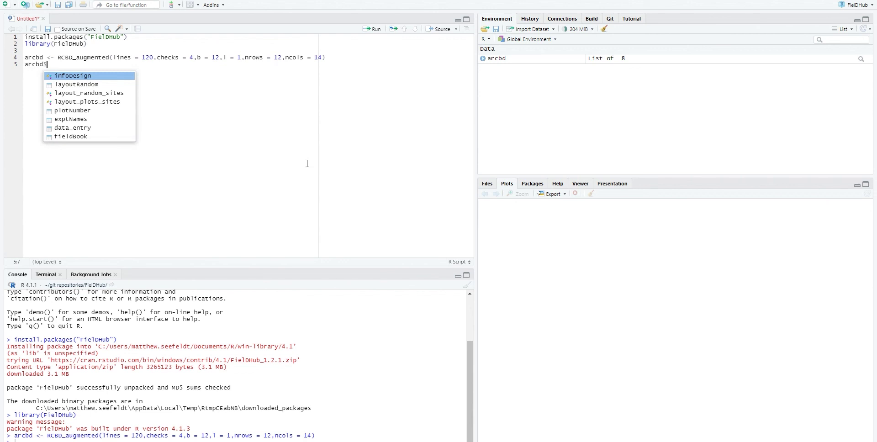
key("Down")
key("Down")
key("Down")
key("Down")
key("Down")
key("Down")
key("Down")
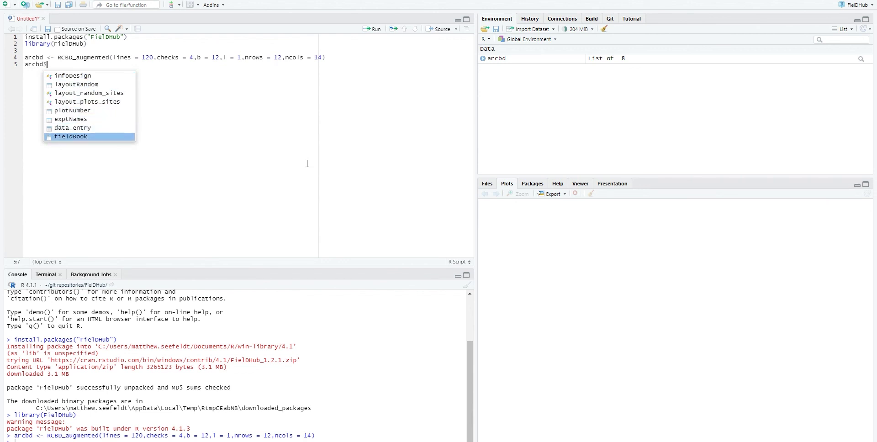
key("Return")
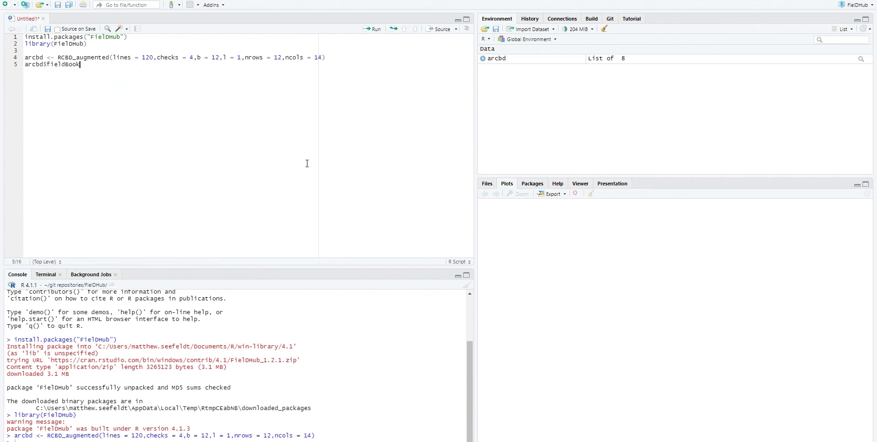
key("ctrl+Return")
key("Up")
type("fb <-")
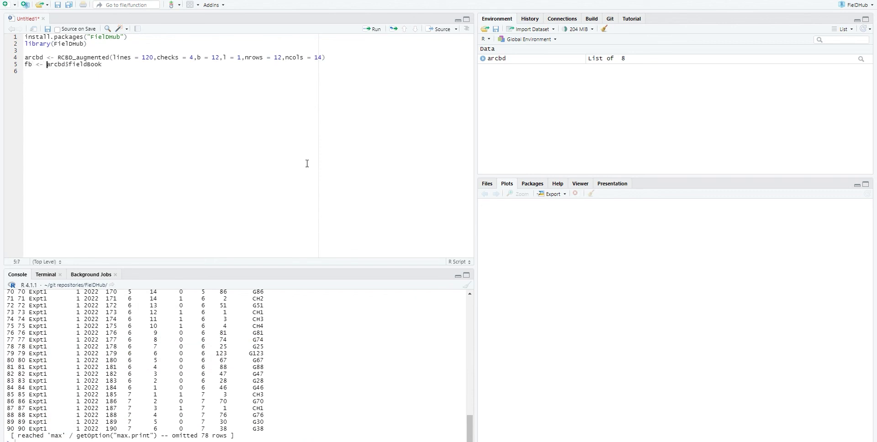
key("ctrl+Return")
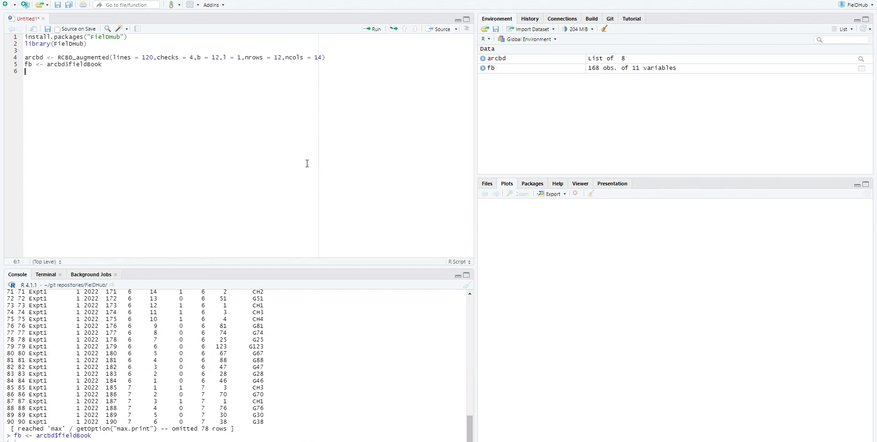
Step: View the 168-row fb table, then plot the arcbd 12 x 14 field layout
type("view(f")
type("b")
key("ctrl+Return")
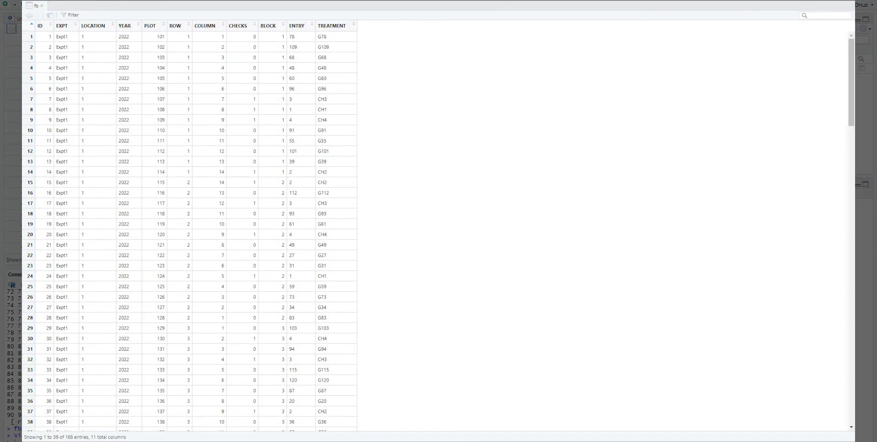
key("alt+Tab")
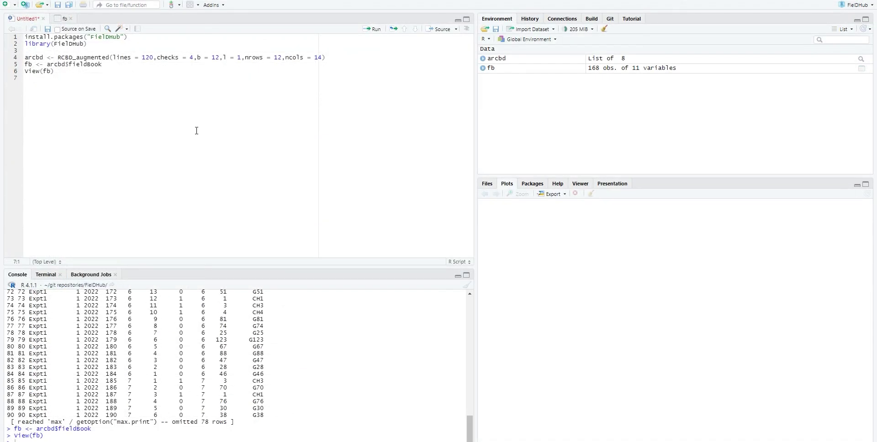
type("plot(arcbd")
key("ctrl+Return")
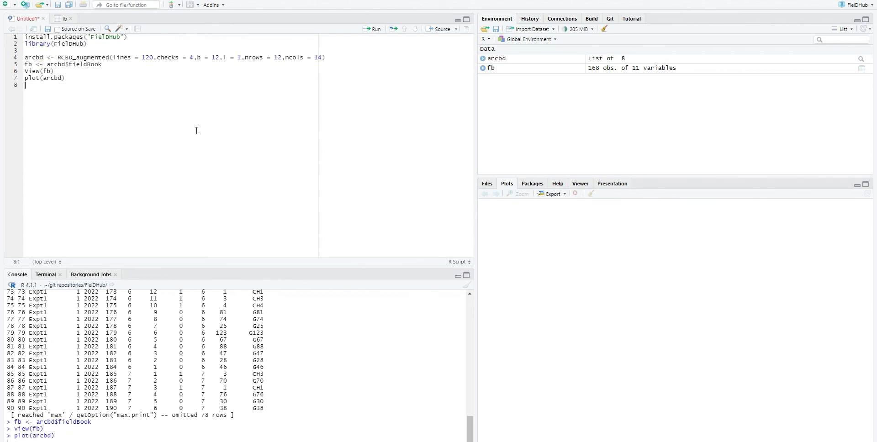